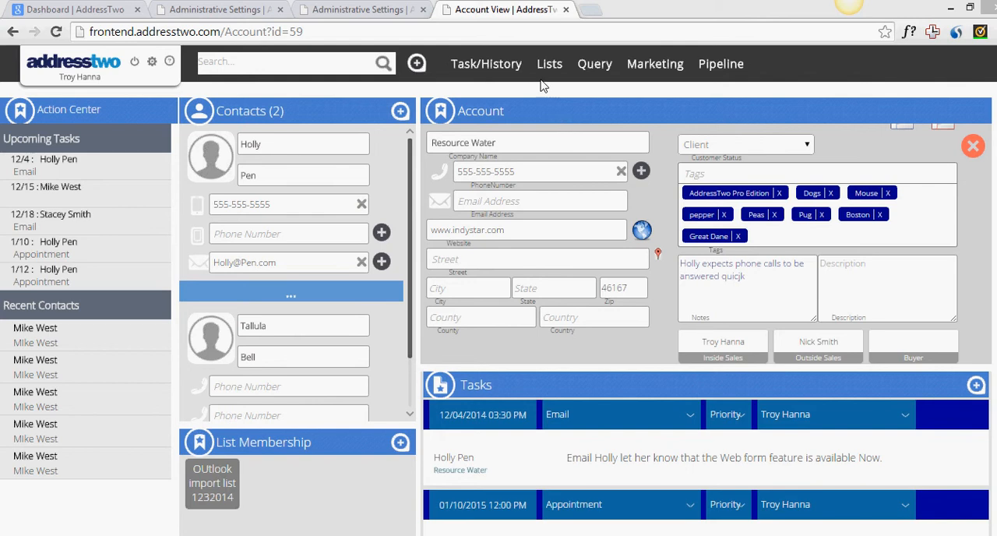
left_click(530, 108)
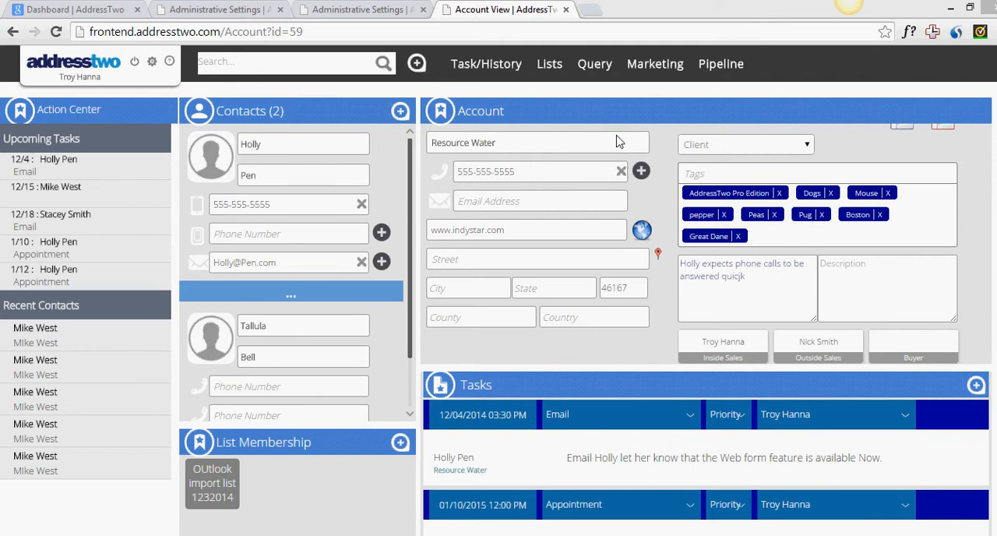
left_click(863, 135)
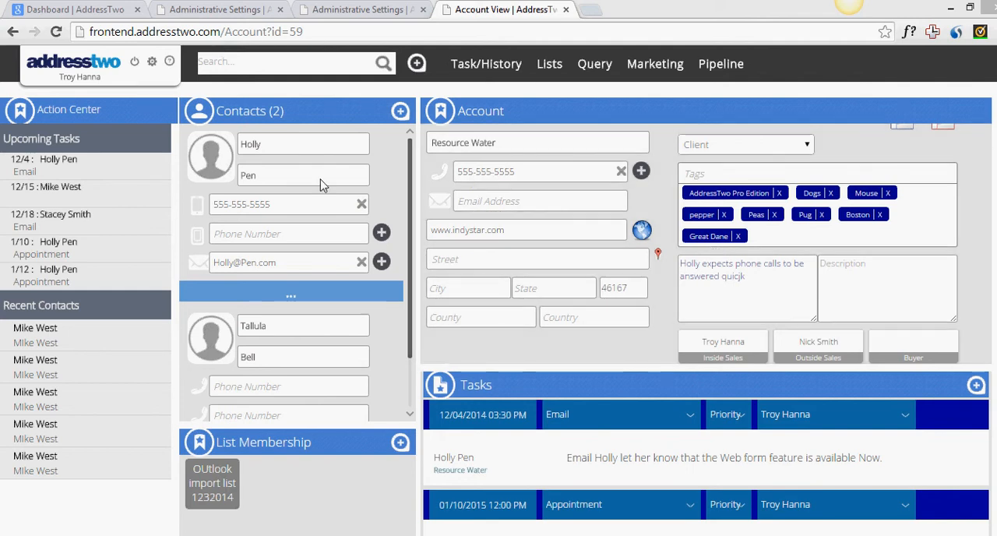
mouse_move(335, 158)
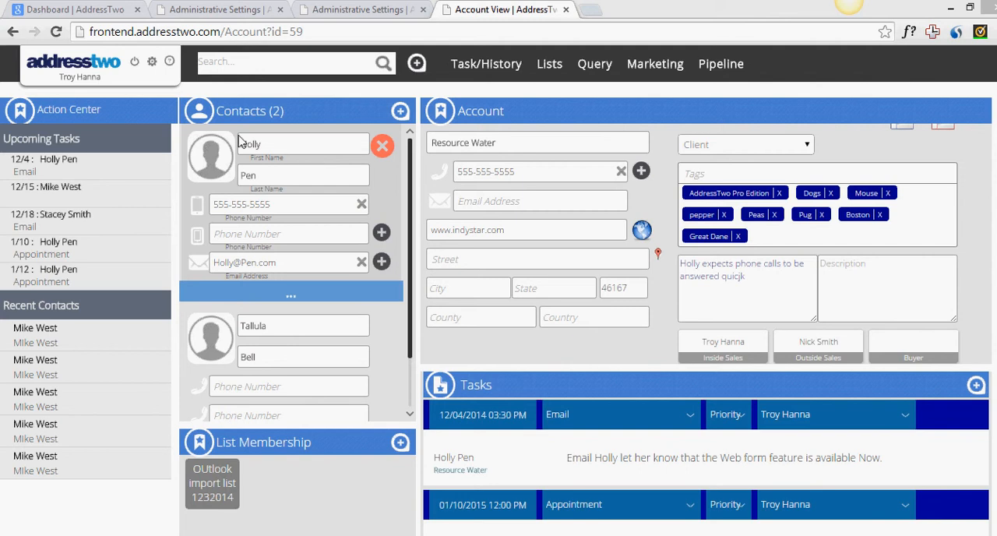
- Open the custom types in the administrative settings and review the values defined for Customer Status
left_click(153, 62)
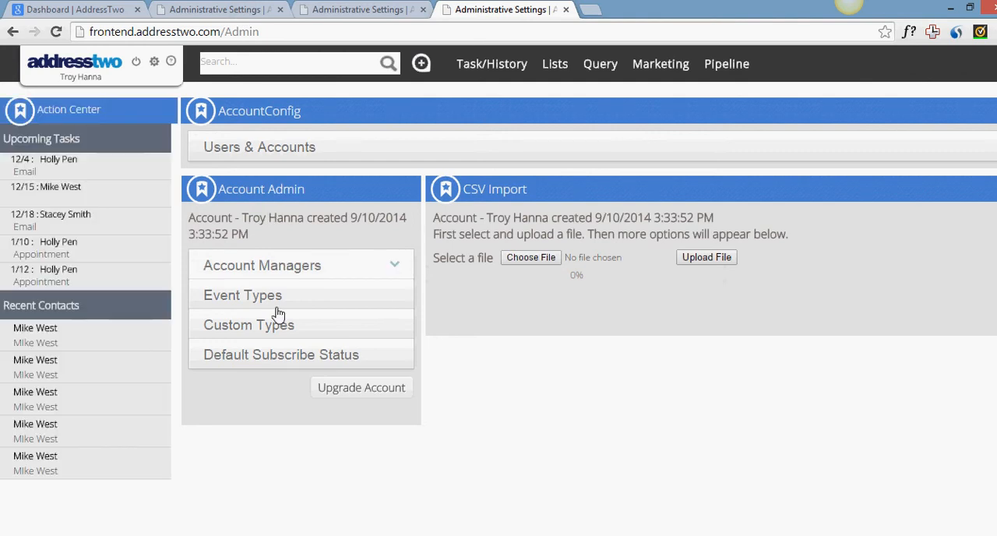
left_click(283, 332)
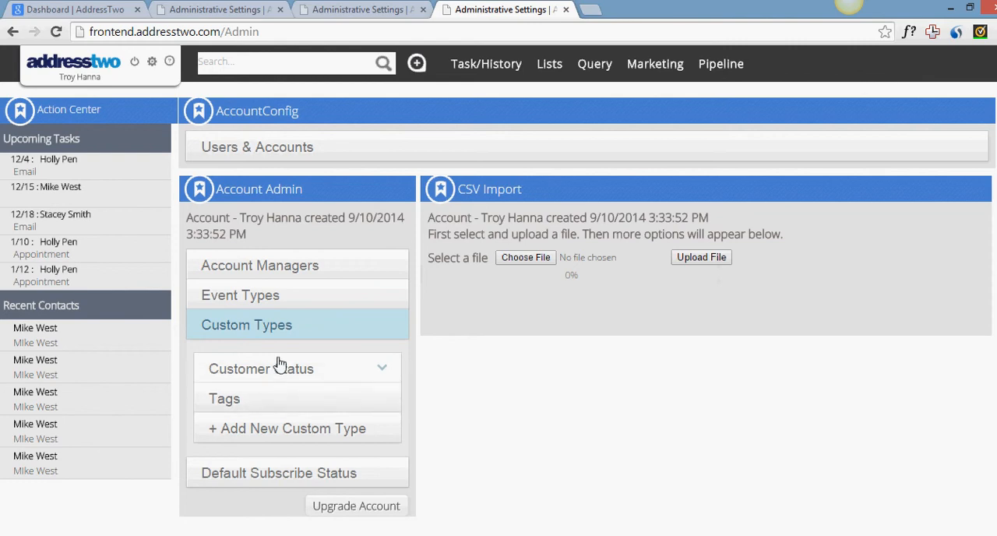
left_click(278, 372)
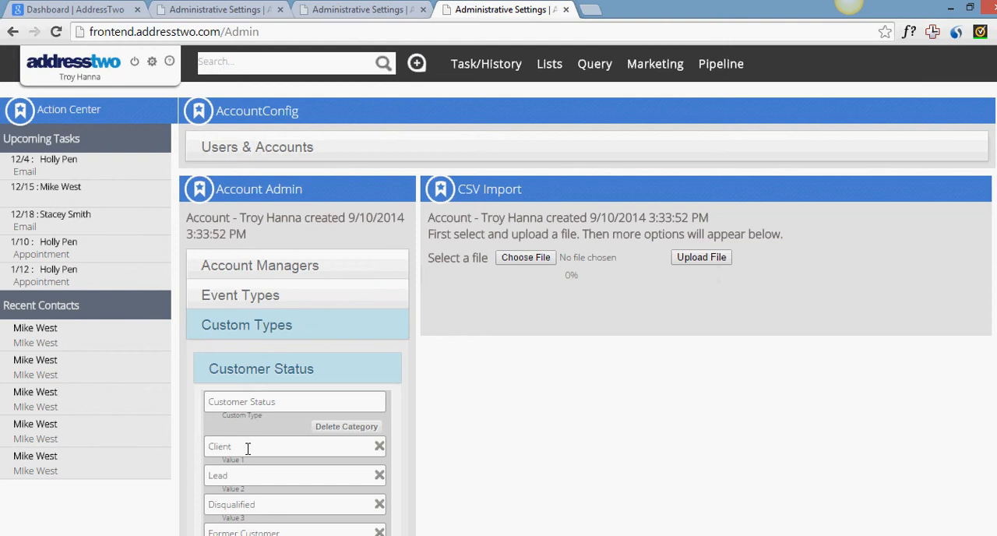
left_click(274, 371)
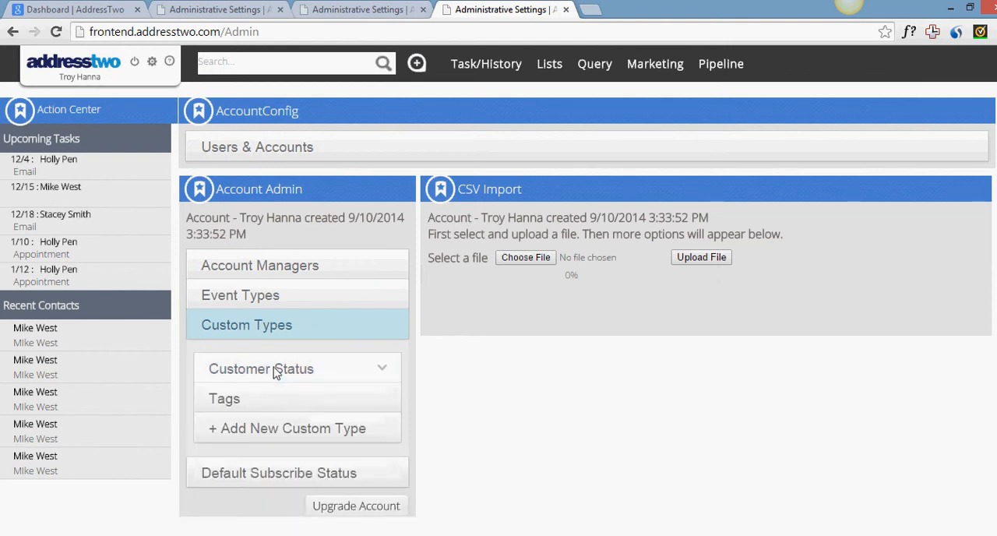
- Start a new custom type and name it Subscription Type
left_click(283, 436)
scroll(280, 441, "down", 1)
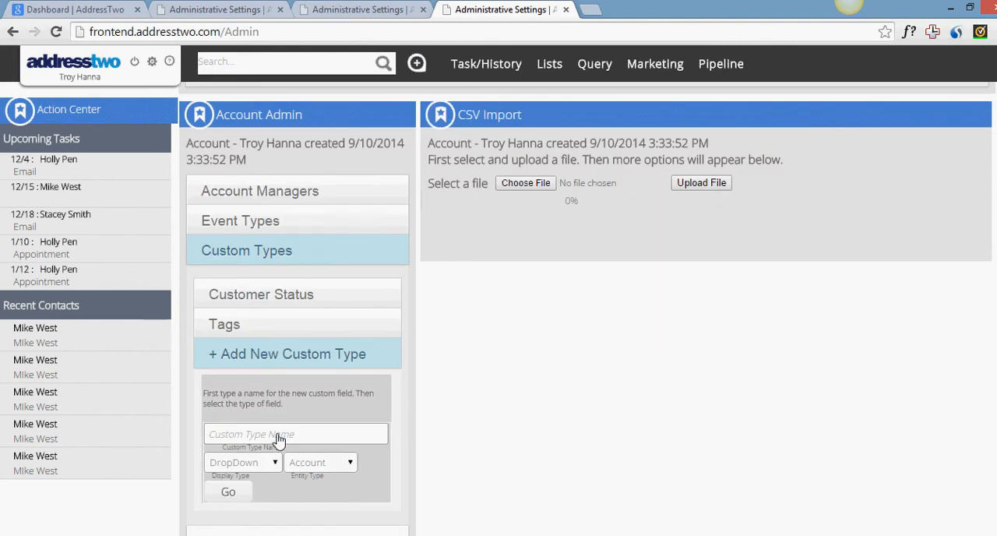
type("Subscription Type")
- Set the Subscription Type field's display type to DropDown and entity type to Account, and proceed to its value list
left_click(256, 466)
left_click(256, 477)
scroll(256, 473, "down", 1)
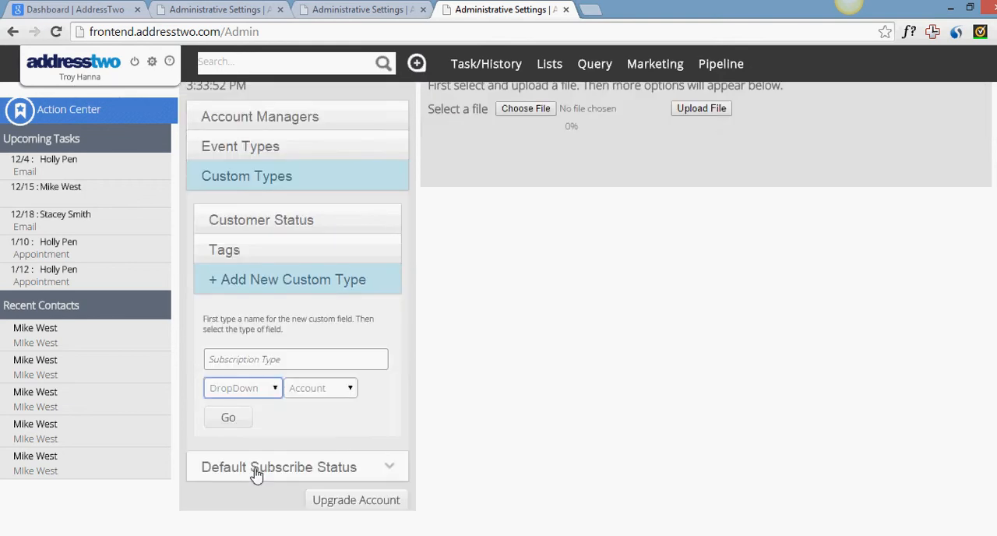
left_click(277, 396)
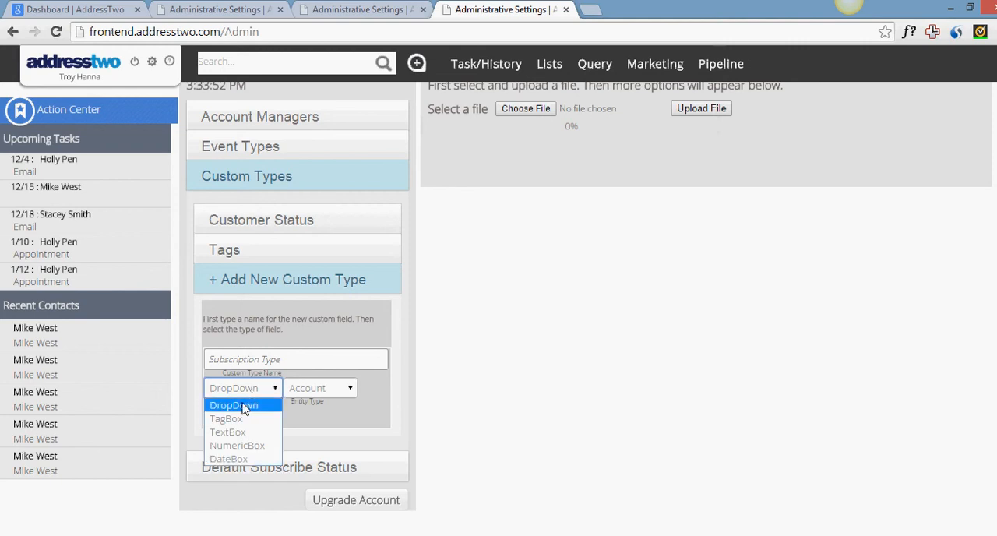
left_click(243, 407)
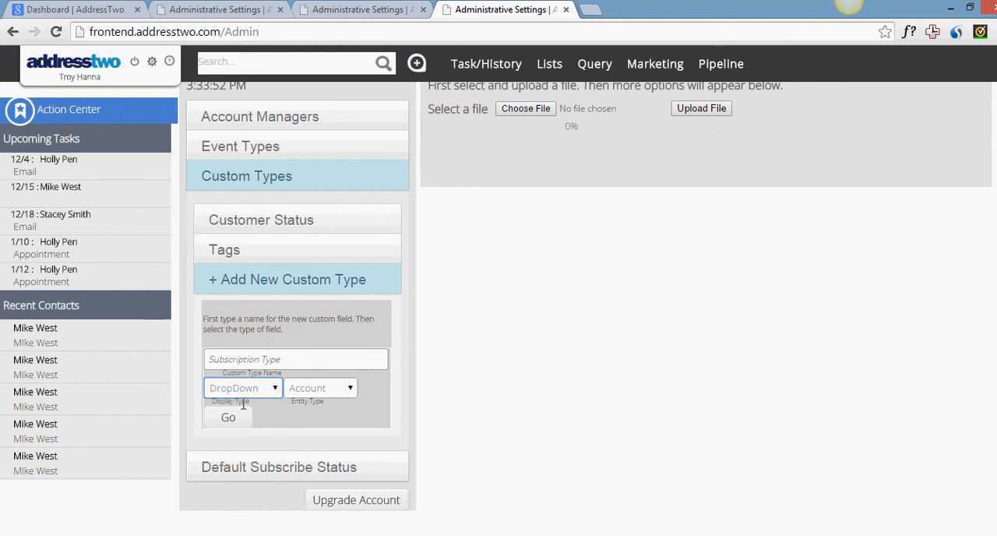
left_click(324, 397)
left_click(317, 413)
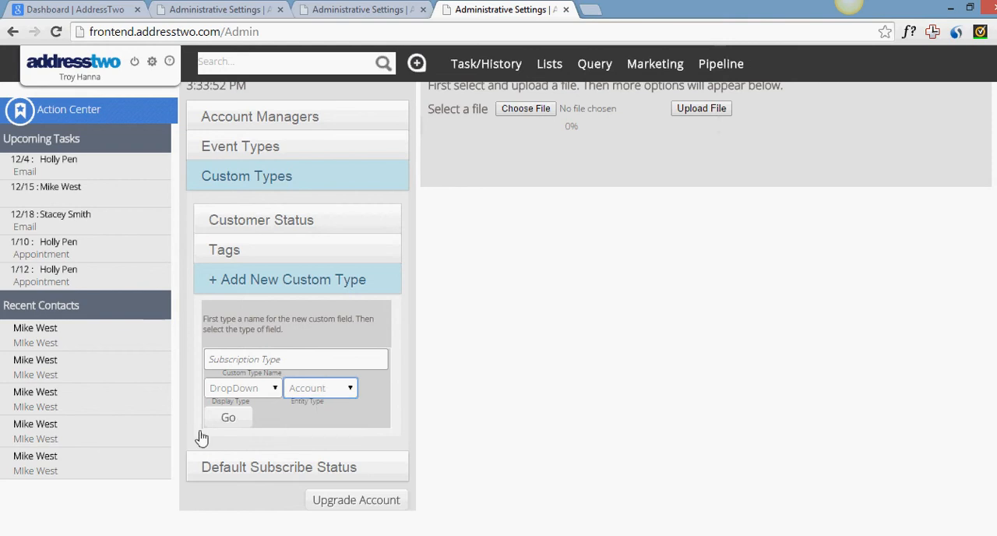
left_click(224, 420)
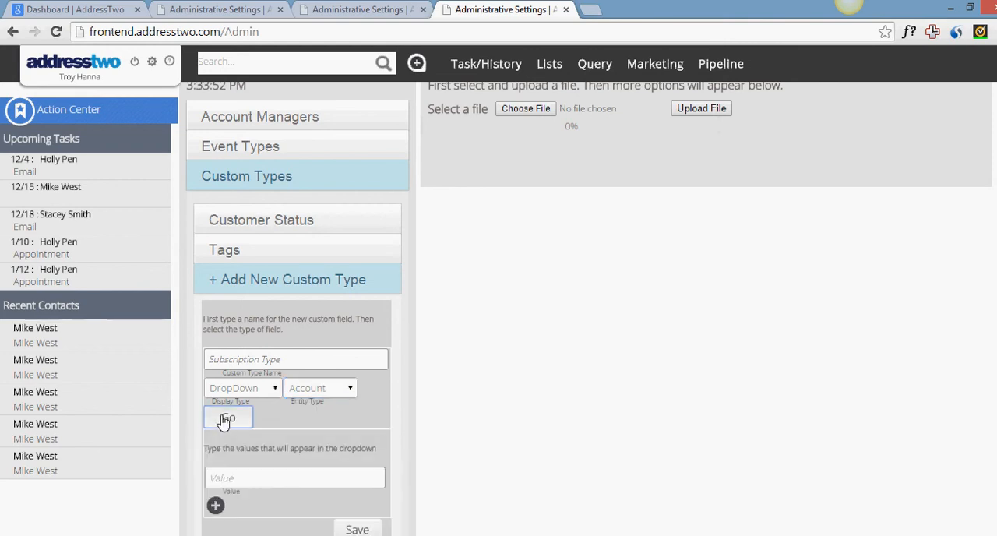
- Enter Basic Edition and Pro Edition as the first two dropdown values of the Subscription Type field
left_click(245, 473)
type("Basic Edition")
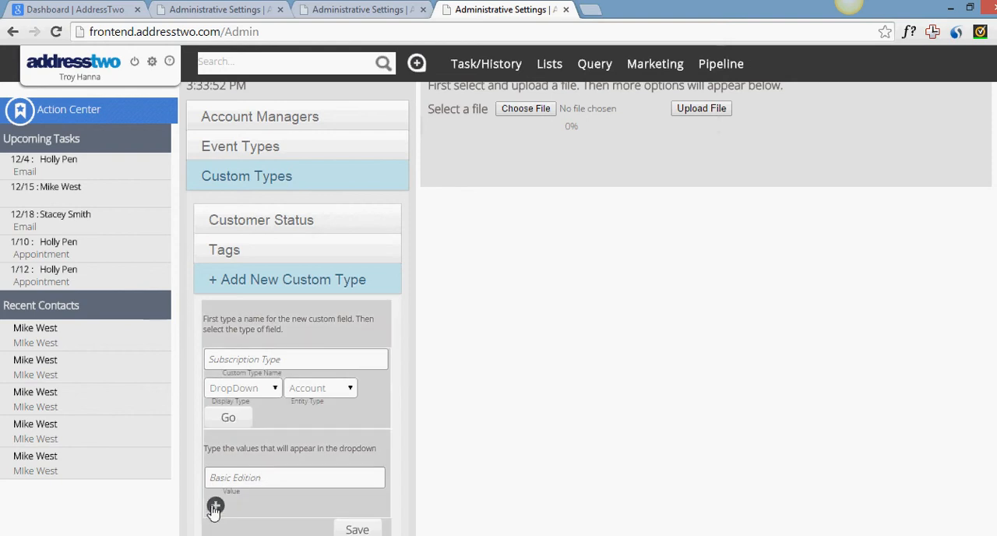
left_click(214, 508)
type("Pro Edition")
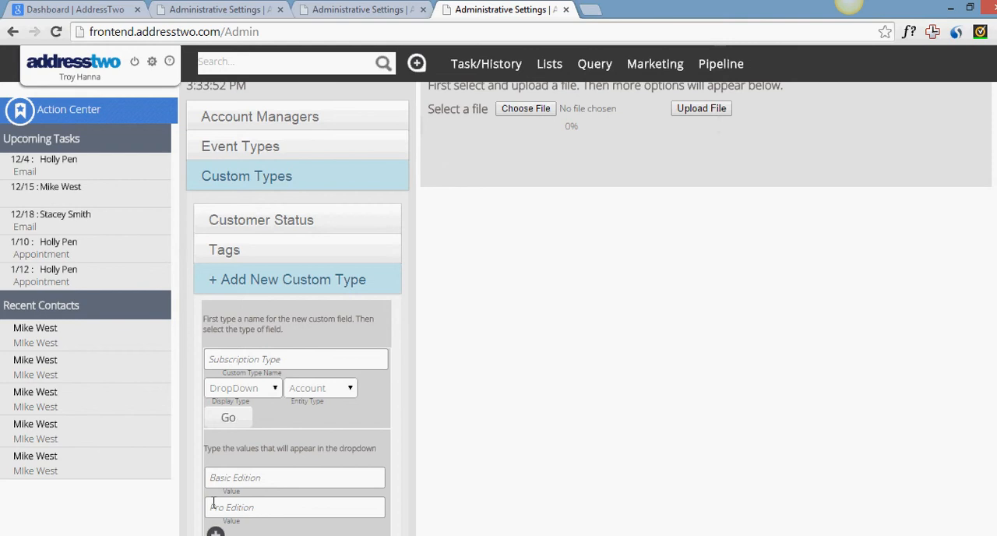
- Add Camp Edition as the third dropdown value and save the Subscription Type field
scroll(218, 483, "down", 1)
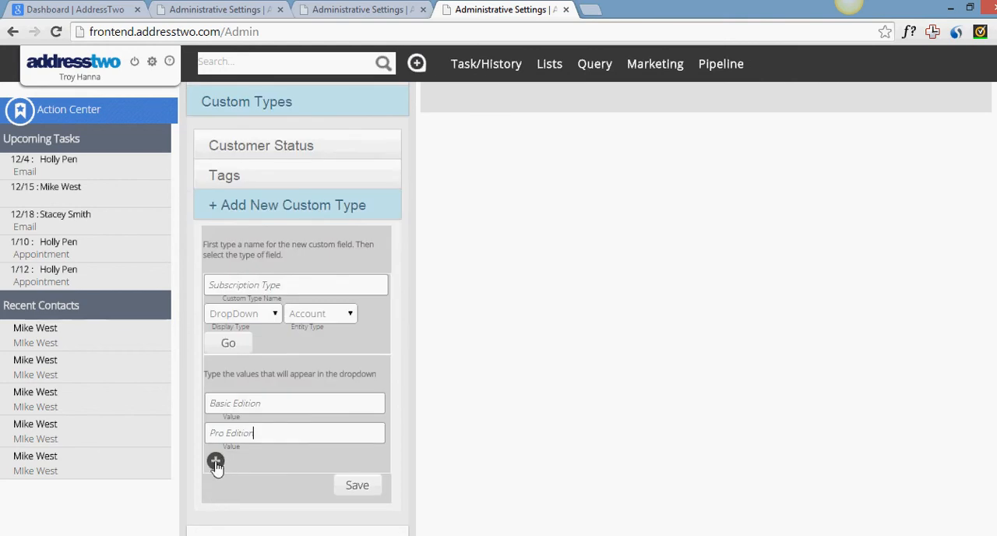
left_click(215, 463)
left_click(216, 463)
type("Comp Edition")
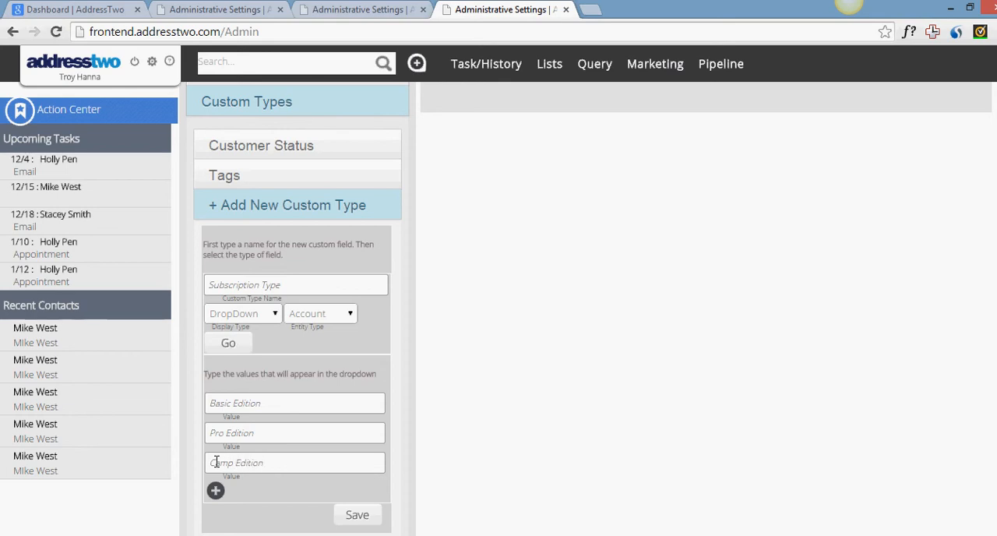
left_click(344, 522)
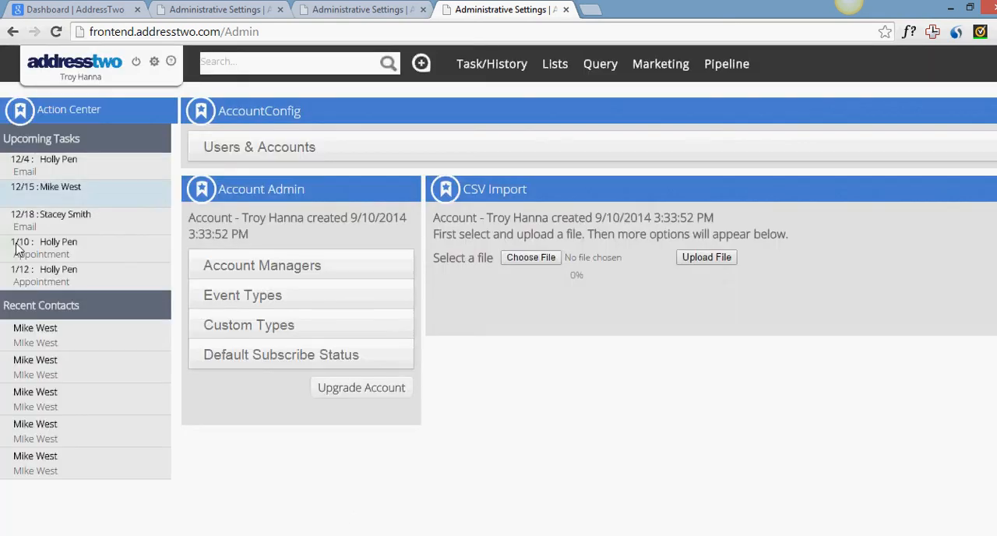
- Open the account linked to the upcoming 1/10 appointment and set its Subscription Type to Pro Edition
left_click(55, 249)
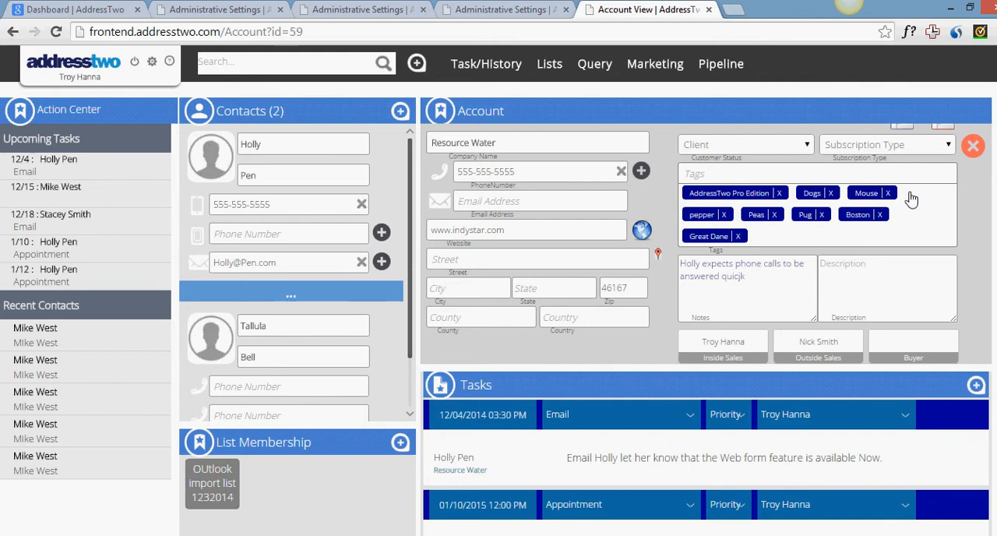
left_click(910, 145)
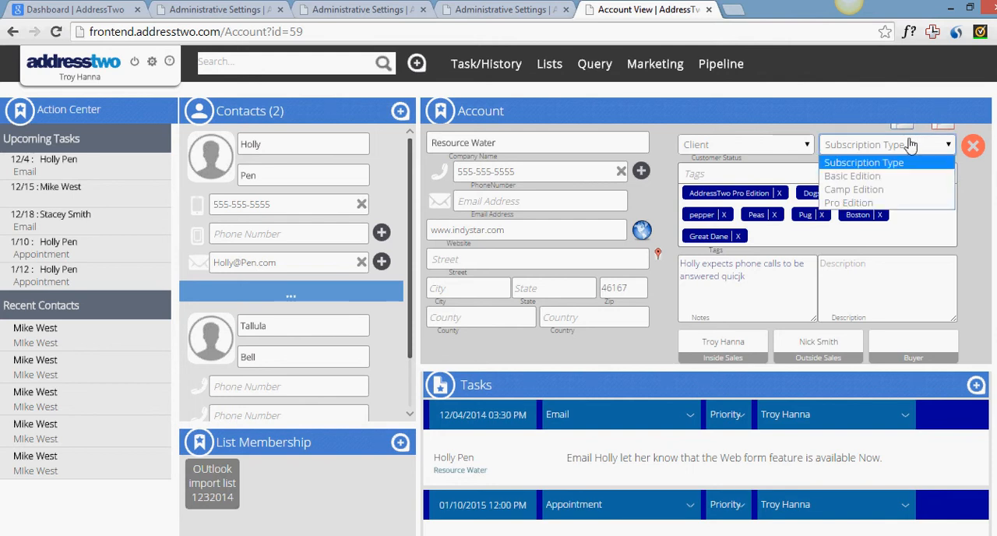
left_click(865, 203)
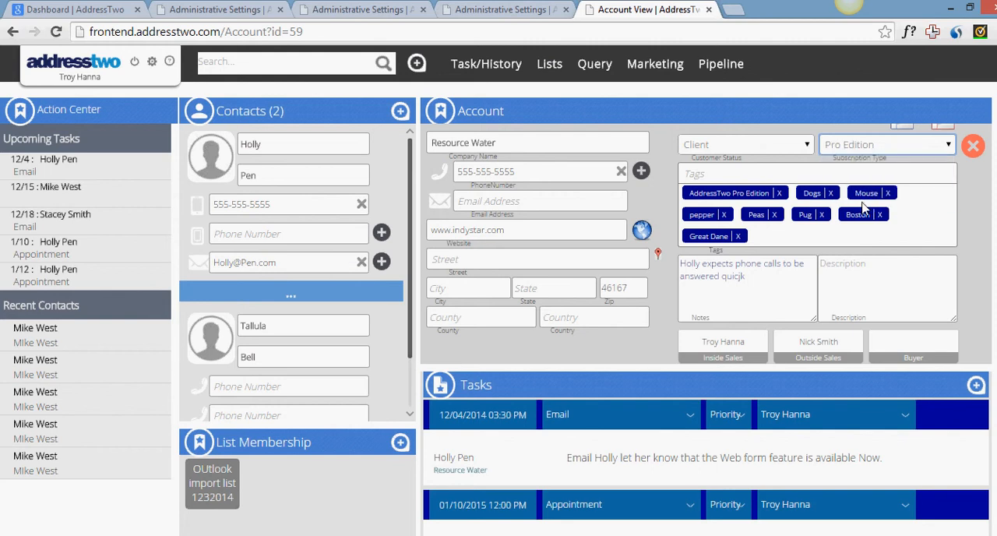
key("Tab")
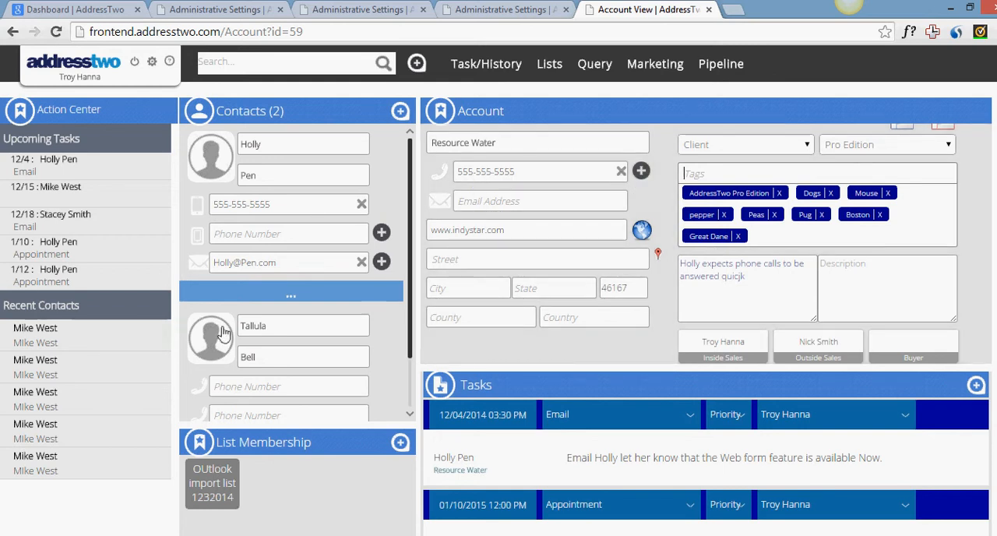
- Expand the first contact's additional details and examine the fields available at contact level
left_click(290, 290)
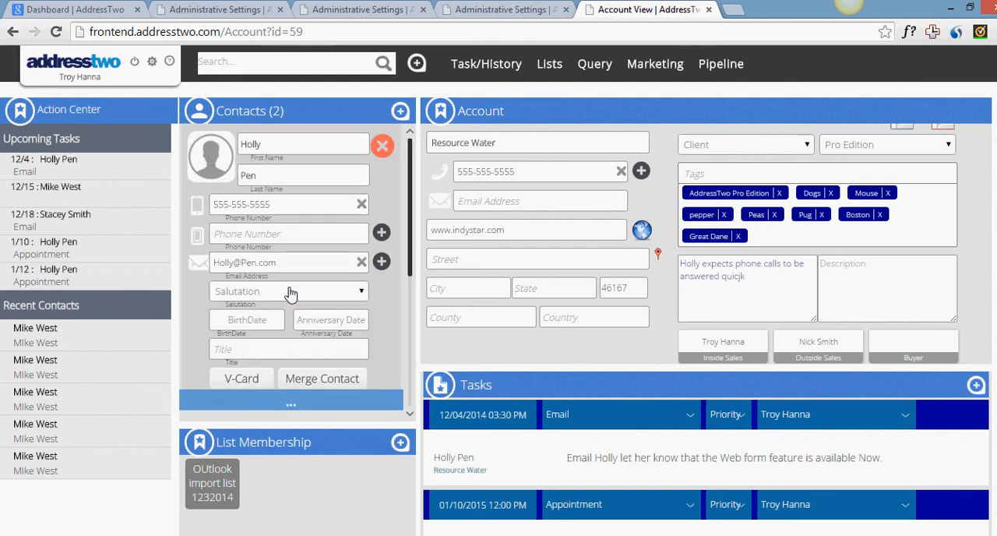
scroll(286, 296, "down", 1)
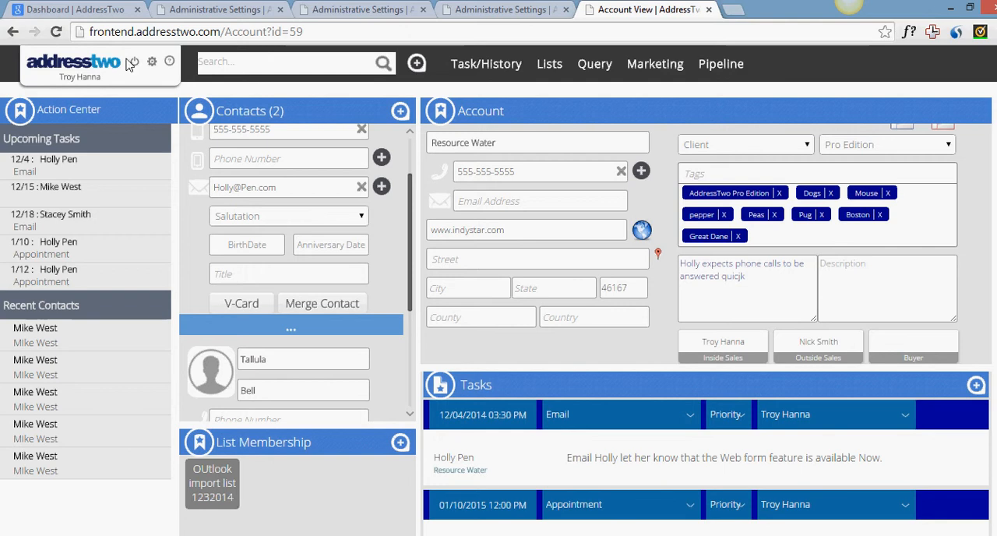
- Return to the administrative settings and close the four other open browser tabs
left_click(150, 68)
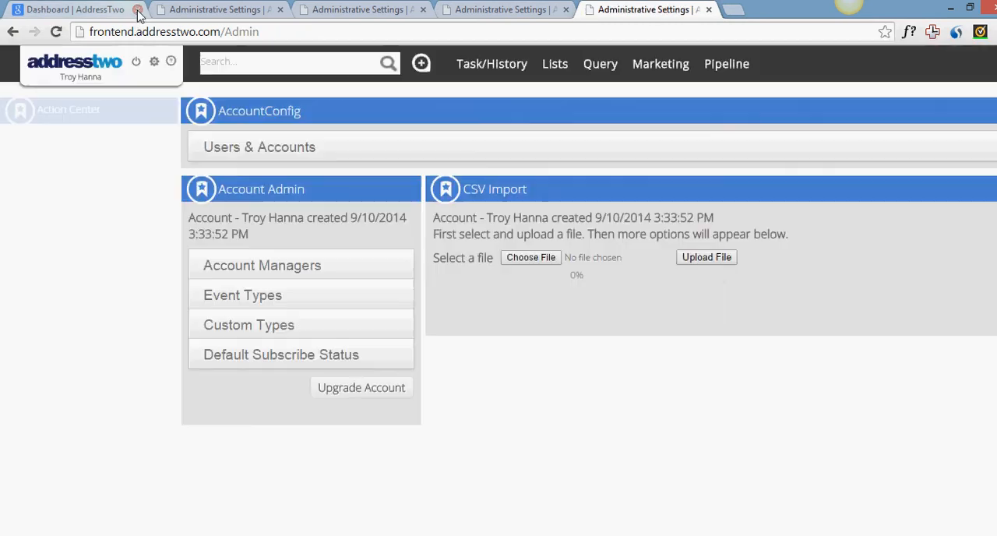
left_click(137, 10)
left_click(137, 10)
left_click(137, 10)
left_click(137, 10)
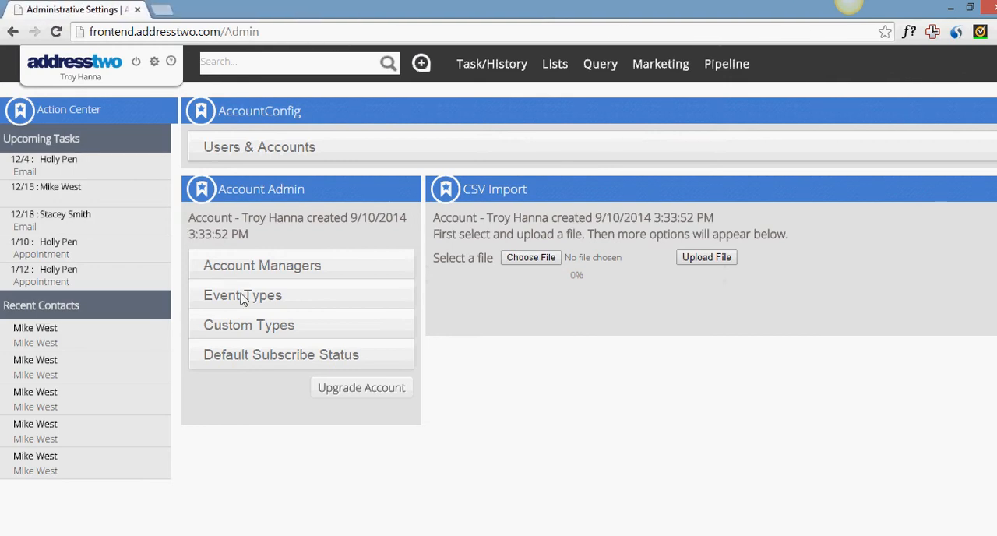
- Start a new custom type named Role with display type DropDown and entity type Contact, and proceed to its value list
left_click(269, 341)
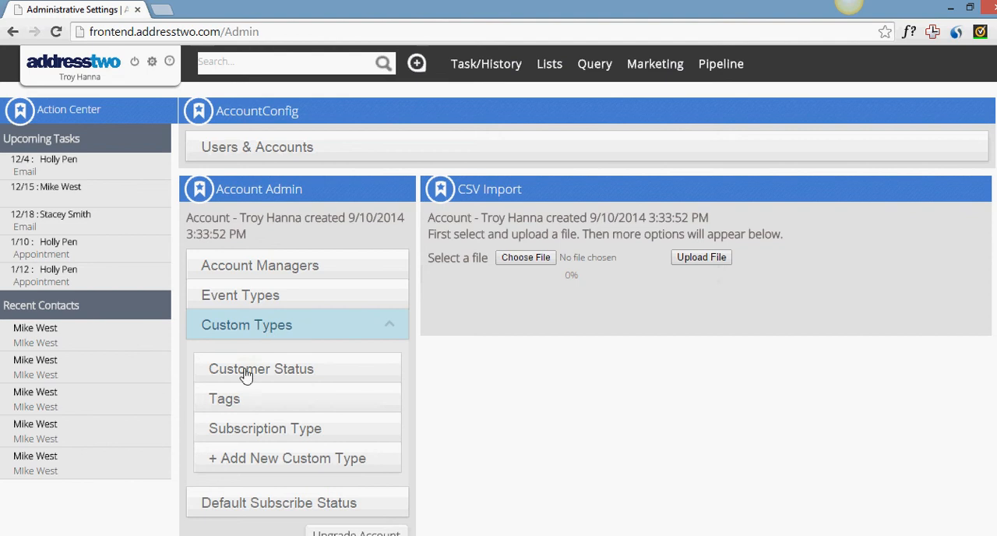
left_click(253, 460)
scroll(253, 464, "down", 1)
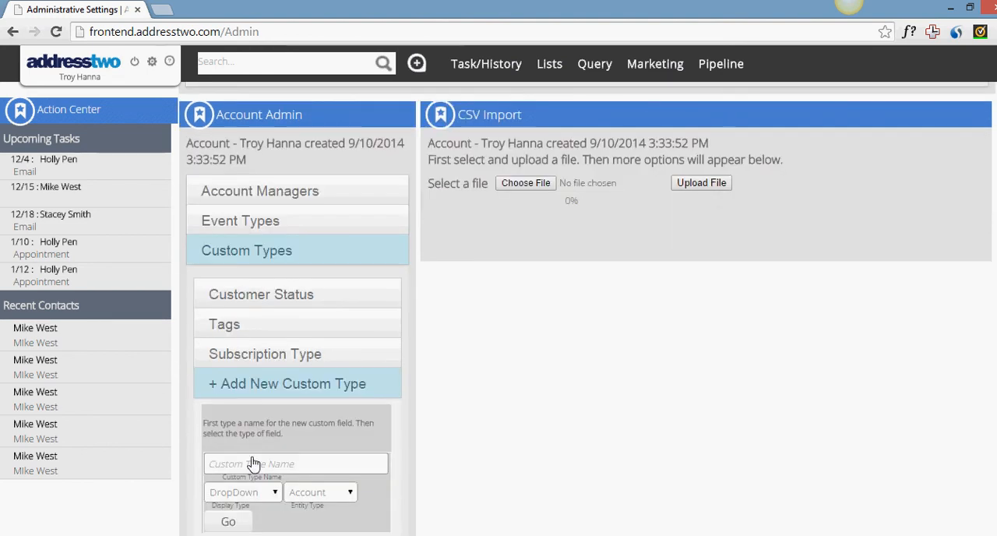
left_click(254, 465)
type("Role")
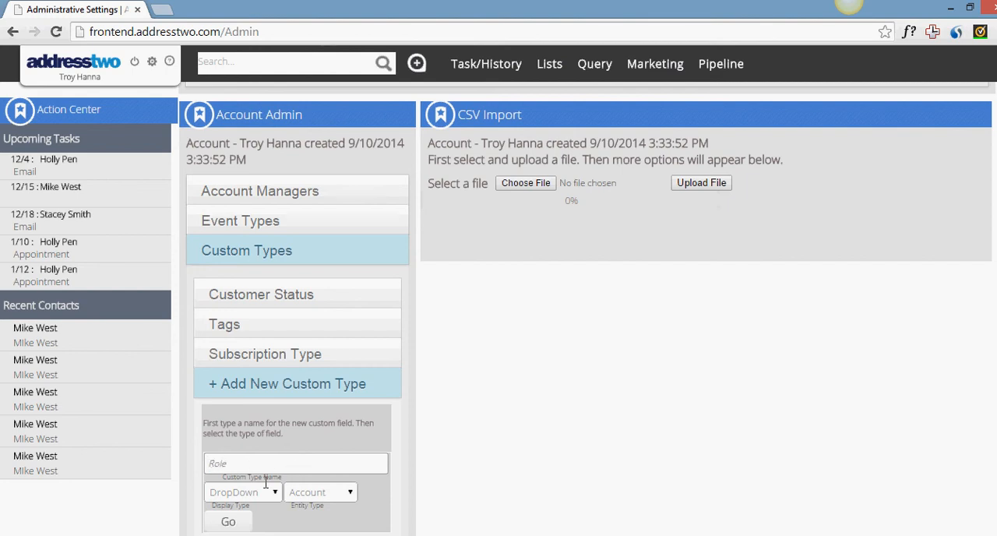
scroll(263, 484, "down", 1)
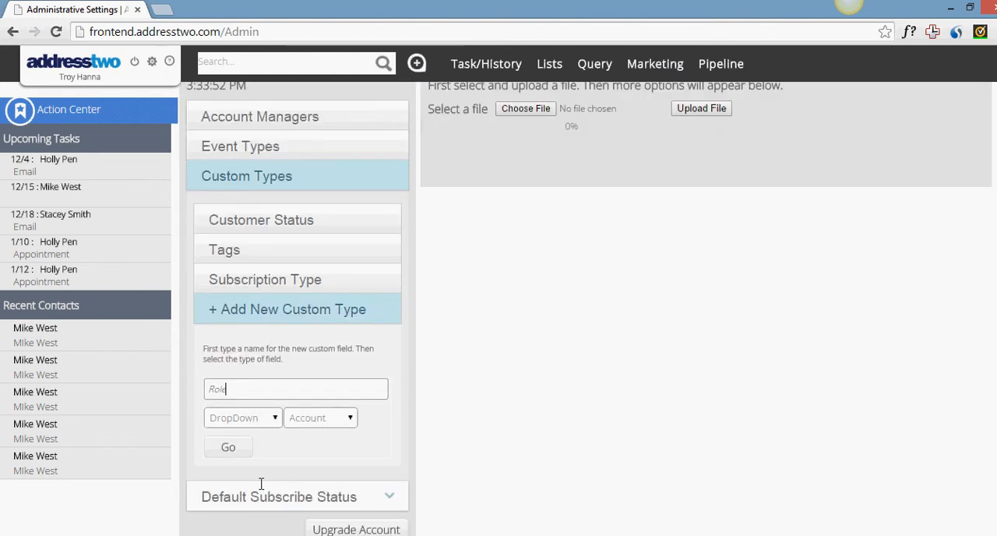
left_click(309, 421)
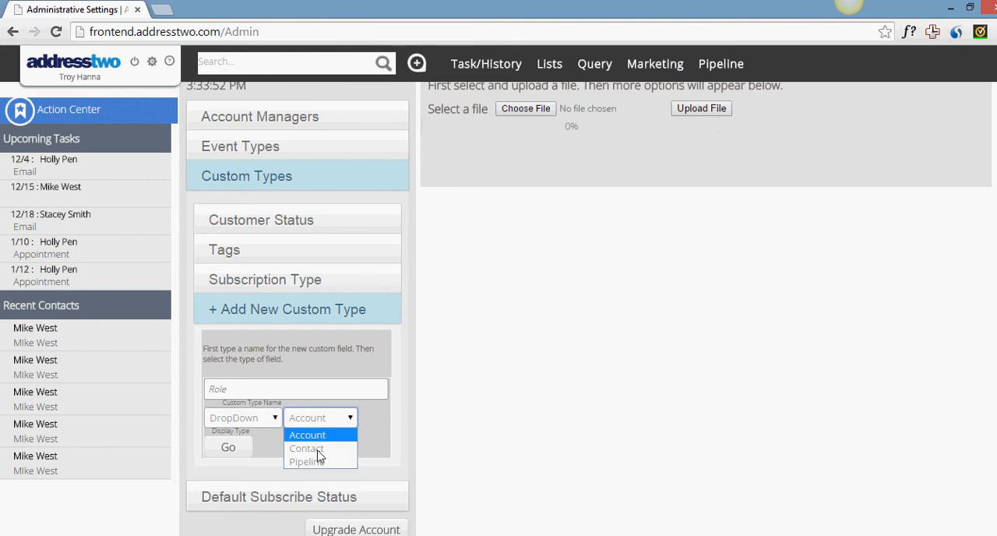
left_click(317, 450)
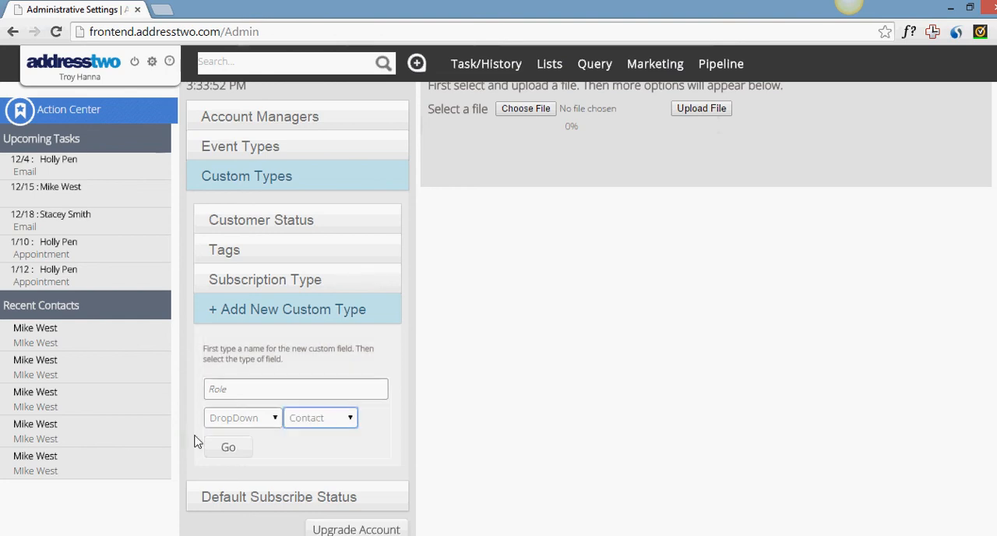
left_click(233, 450)
- Enter Gate Keeper and Influencer as the first two dropdown values of the Role custom type
scroll(234, 451, "down", 1)
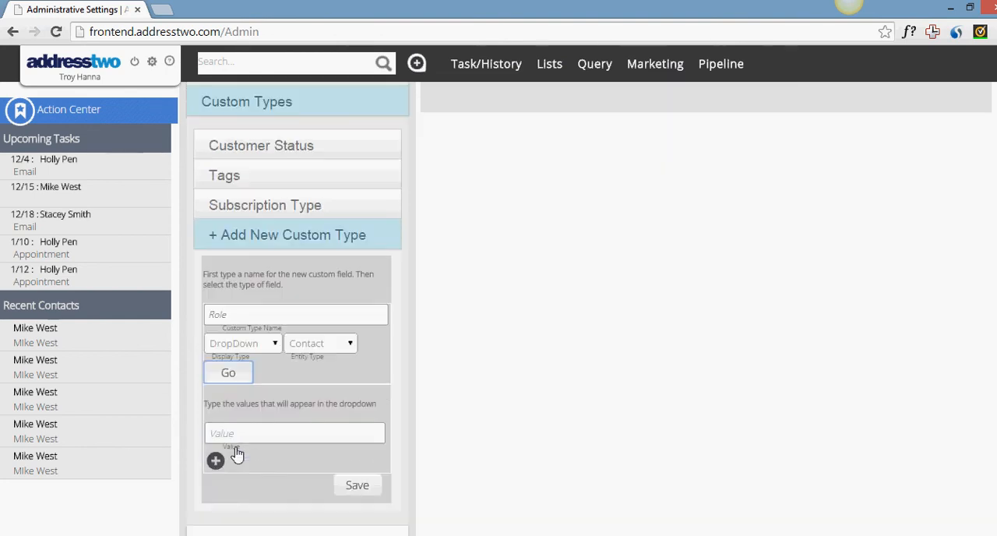
left_click(240, 434)
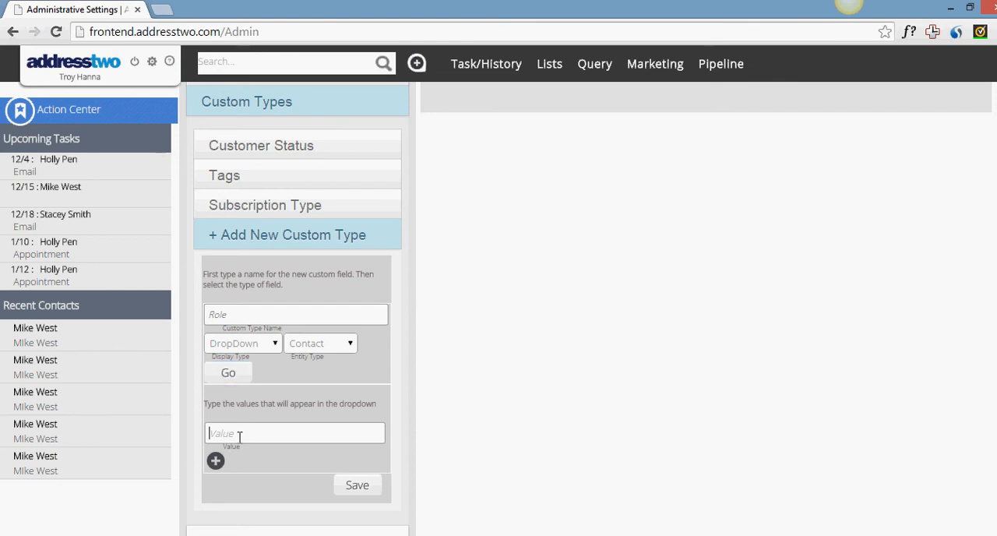
type("Gate Keeper")
left_click(214, 461)
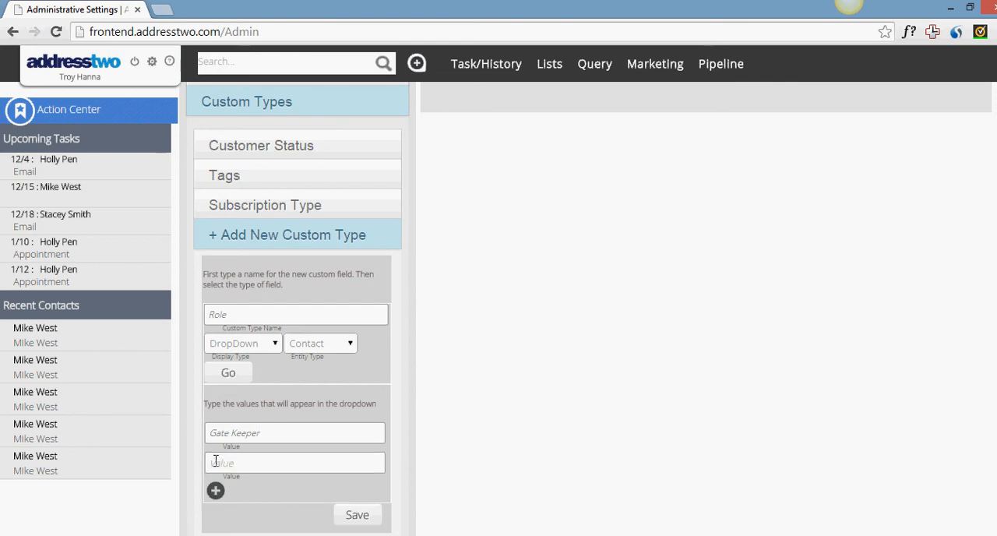
type("In")
type("Influenc")
type("er")
- Add a third dropdown value, Decision Maker, to the Role type and correct its spelling
left_click(215, 491)
type("Decission Make")
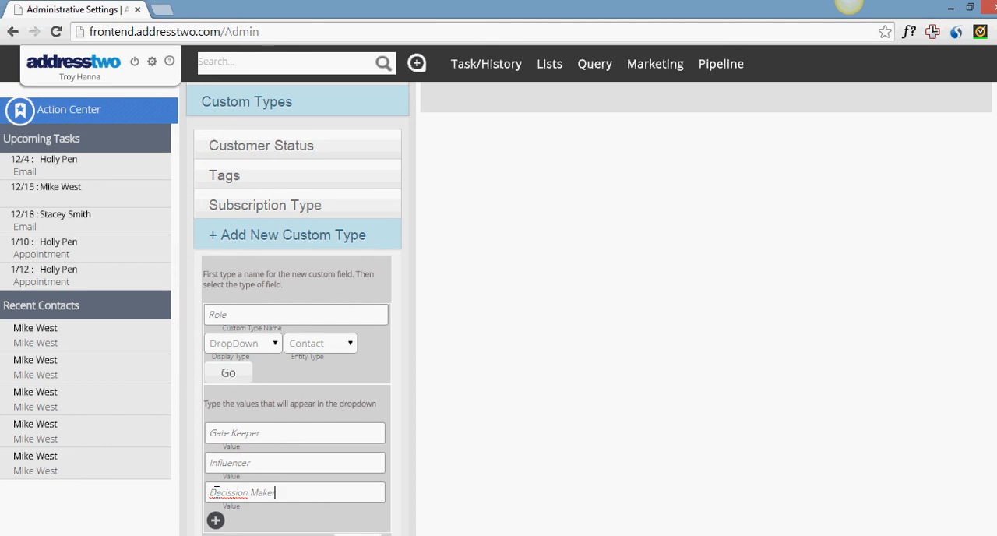
right_click(216, 493)
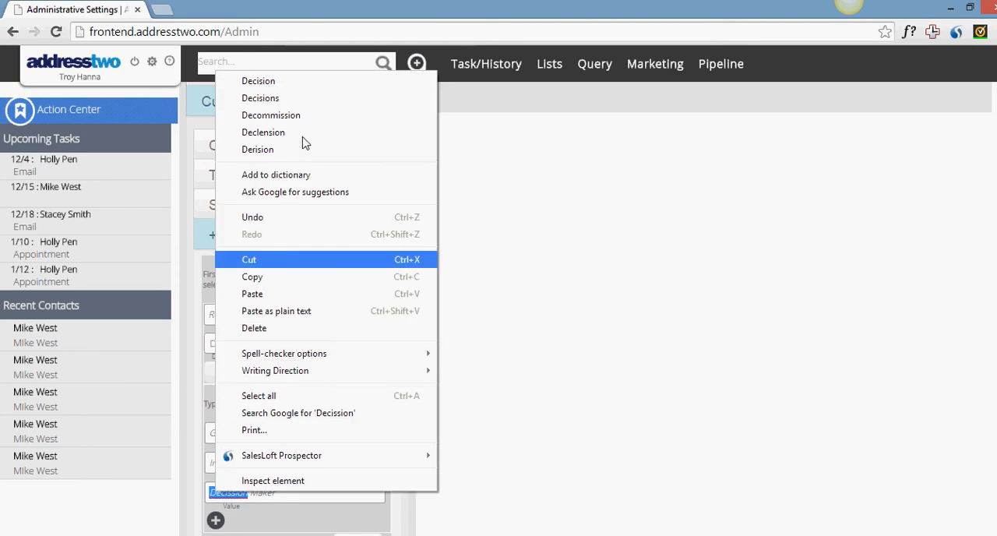
left_click(282, 94)
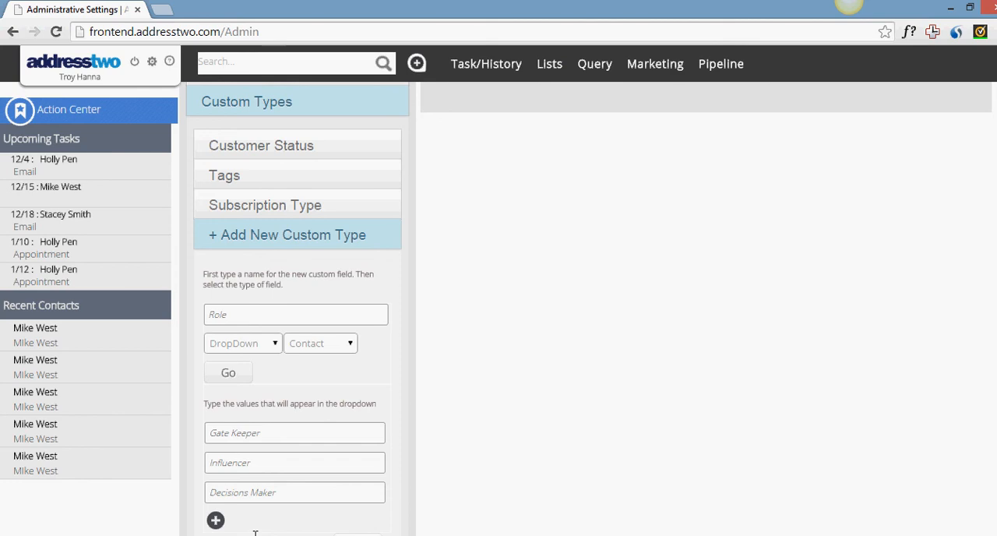
key("BackSpace")
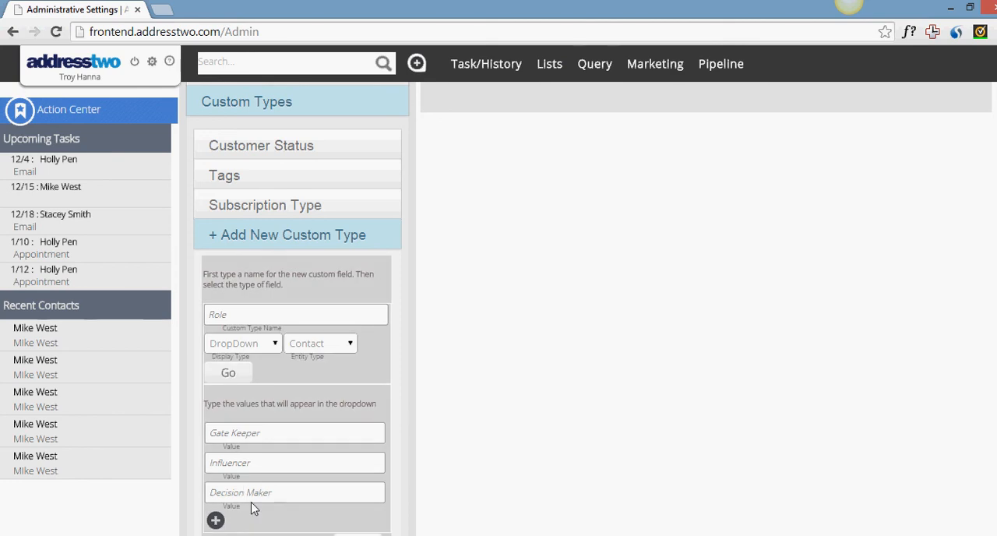
left_click(216, 521)
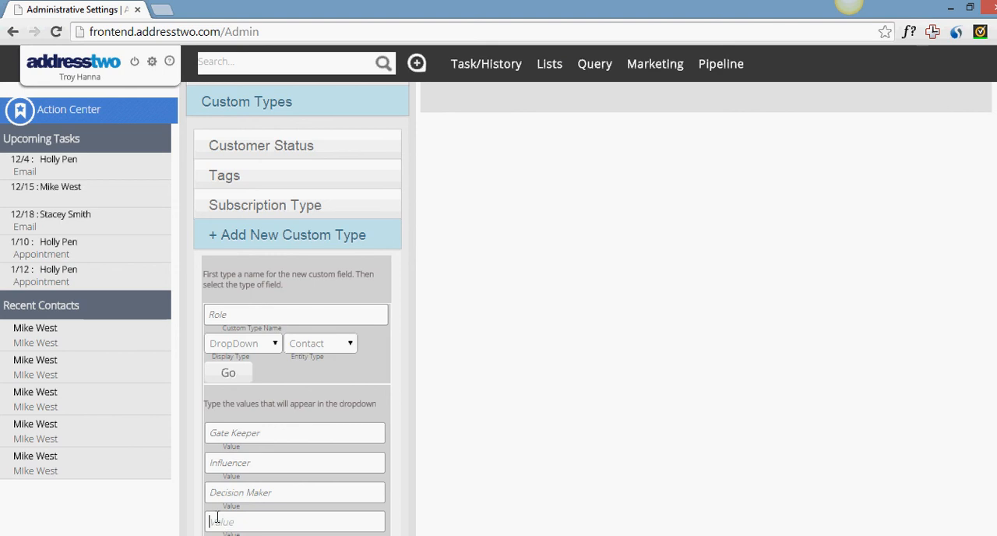
type("Cheer")
key("BackSpace")
key("BackSpace")
key("BackSpace")
key("BackSpace")
key("BackSpace")
- Save the new Role custom type with its dropdown values
scroll(217, 517, "down", 1)
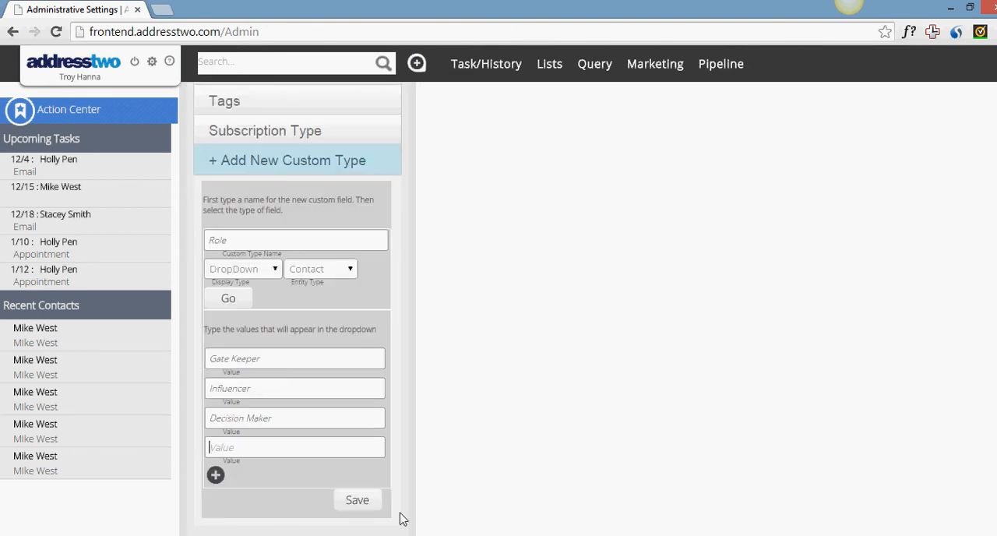
left_click(355, 502)
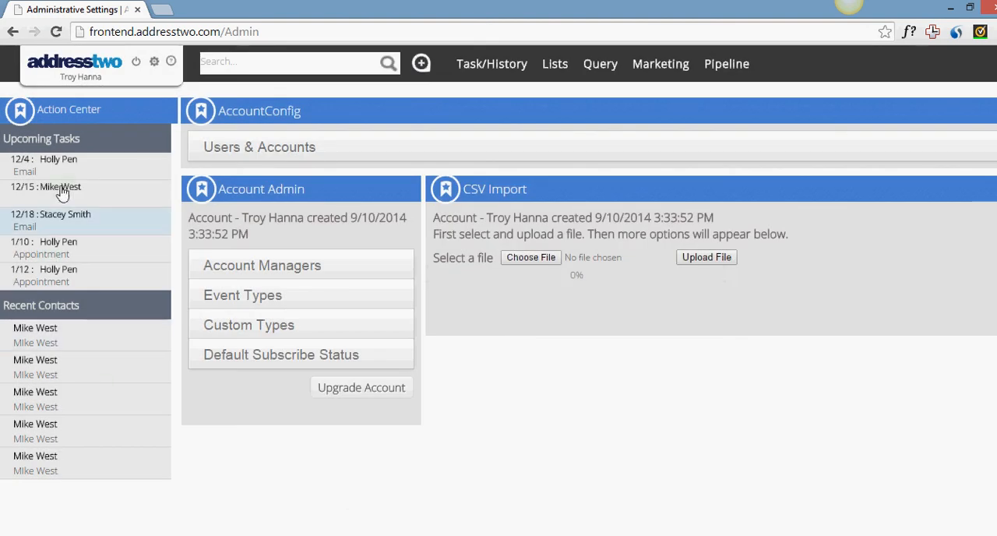
- Open the account linked to the 1/10 appointment and set the first contact's Role to Decision Maker
left_click(60, 249)
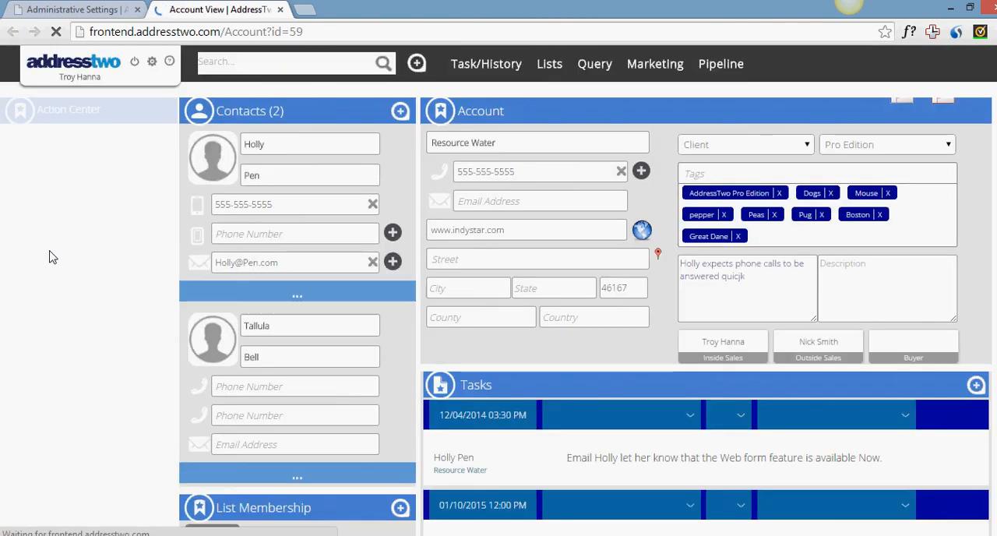
left_click(333, 302)
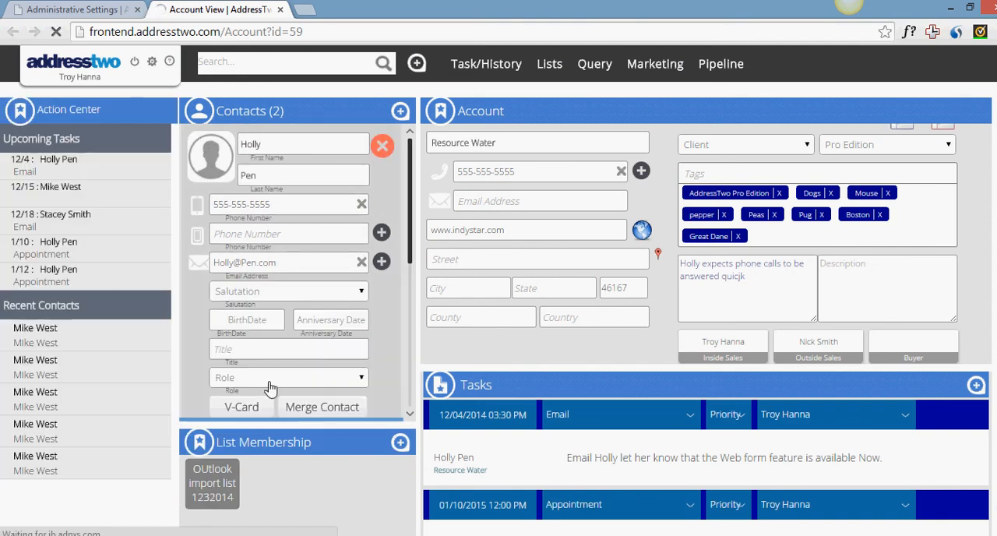
left_click(271, 385)
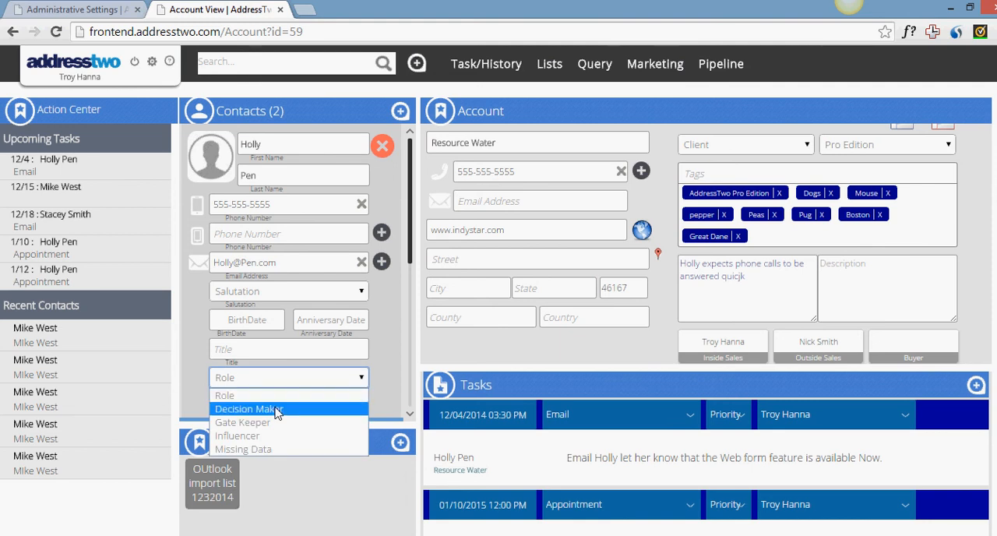
left_click(276, 411)
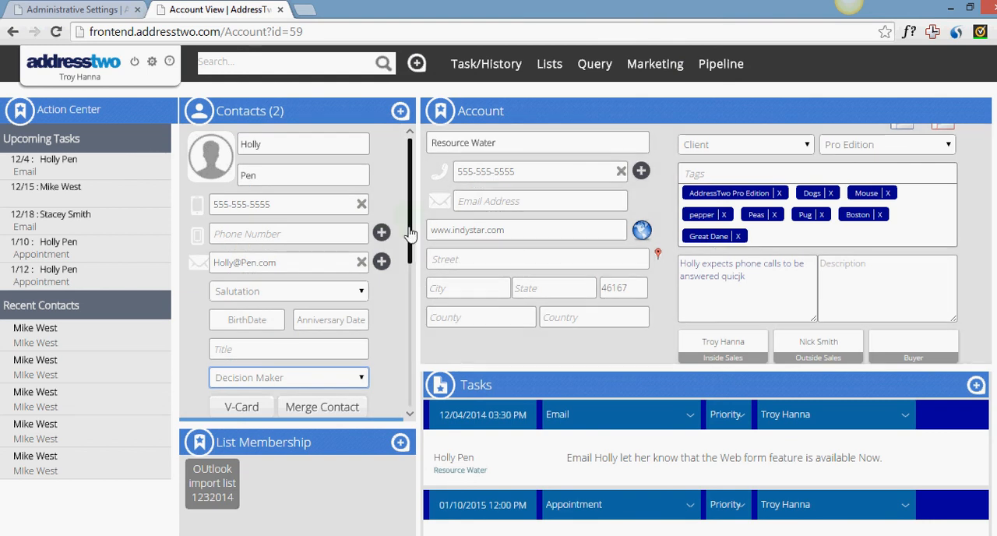
- Set the second contact's Role to Gate Keeper on the same account
left_click_drag(415, 258, 407, 399)
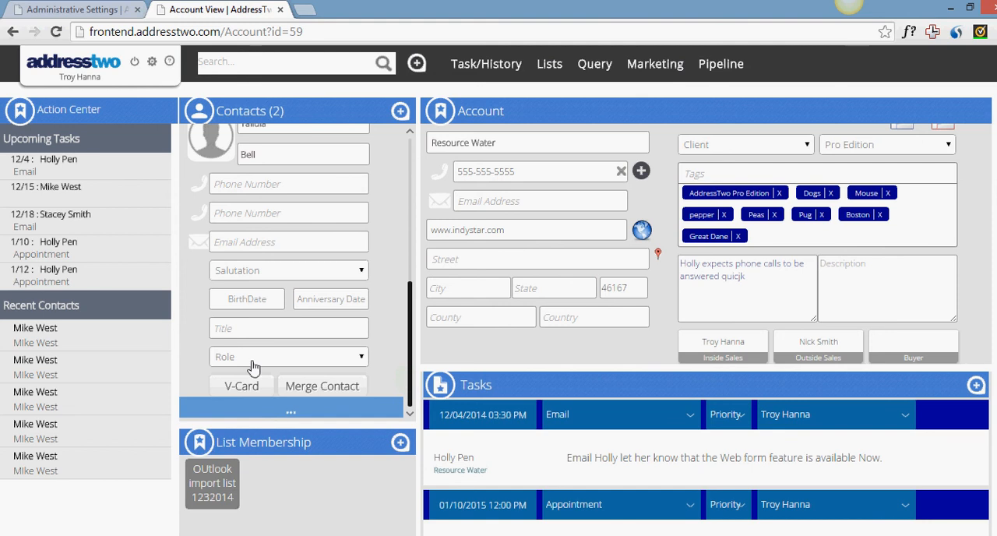
left_click(227, 359)
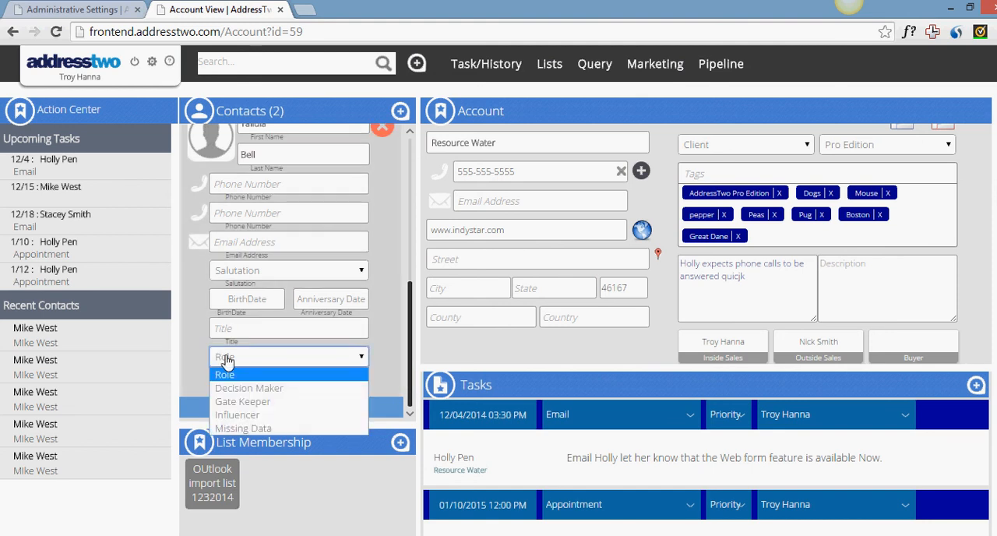
left_click(269, 402)
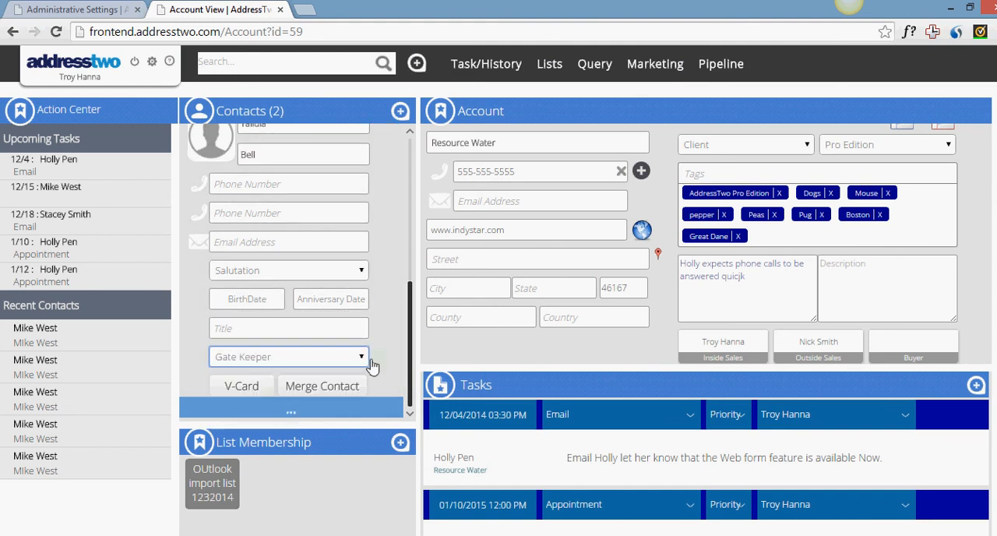
scroll(372, 367, "down", 6)
scroll(377, 354, "up", 5)
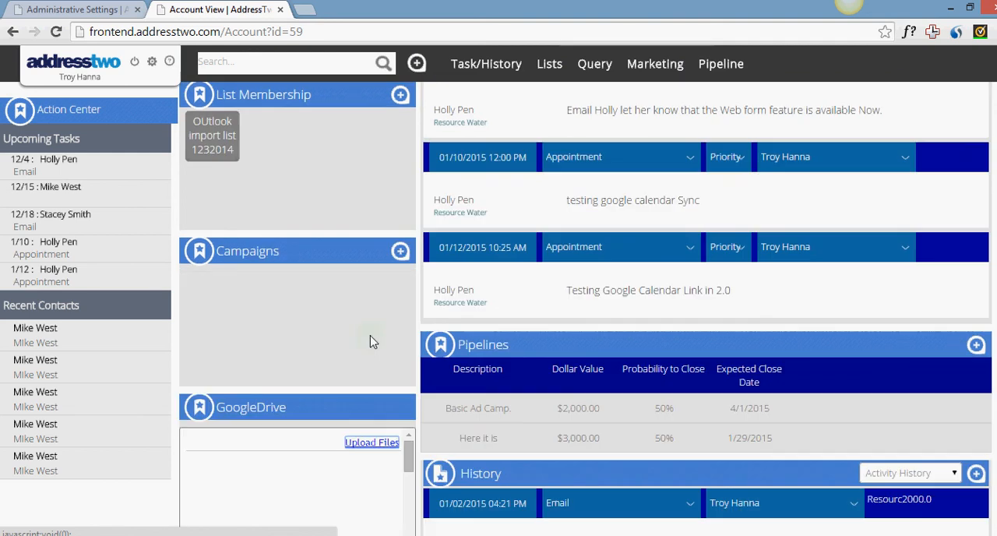